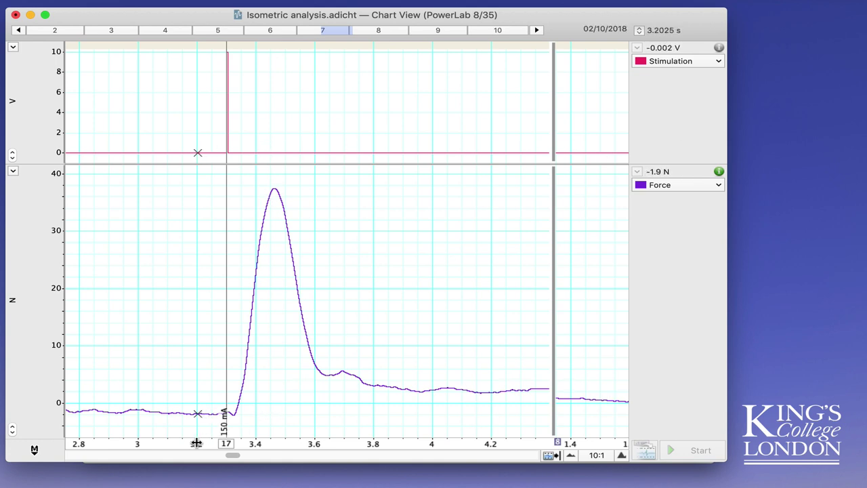
- Select the twitch from 3.2 s to 4.2 s and start a File > Export As of the recording
left_click_drag(197, 444, 490, 449)
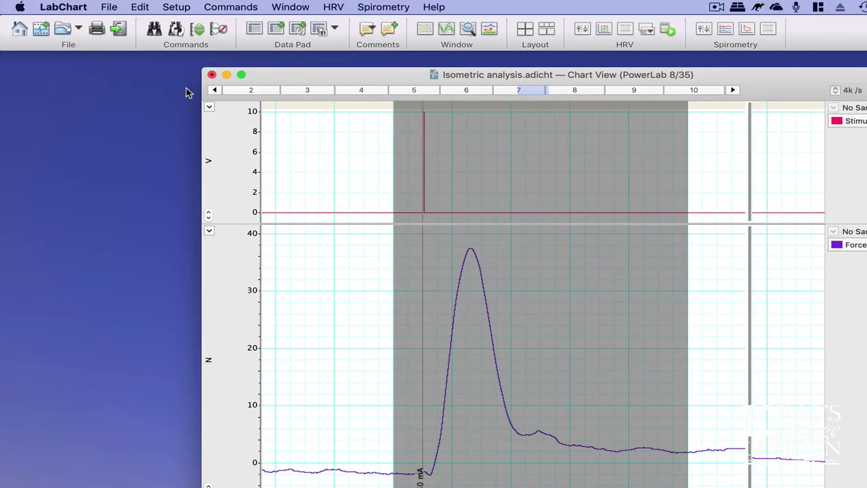
left_click(109, 8)
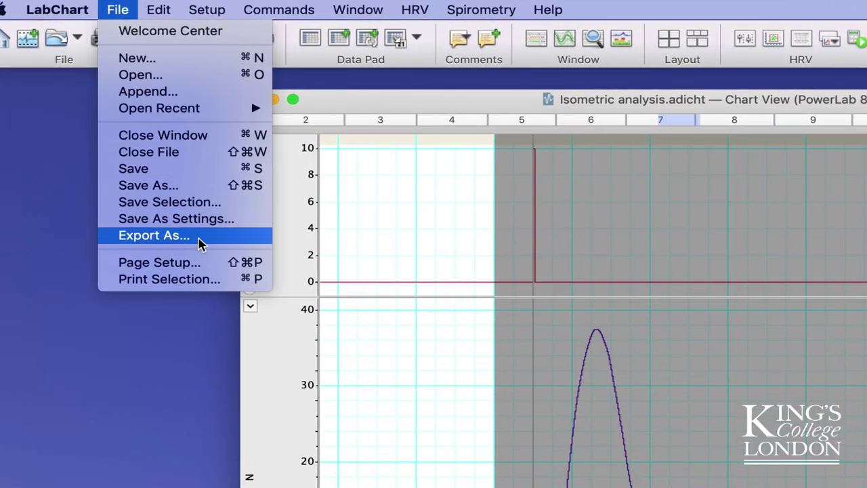
left_click(201, 242)
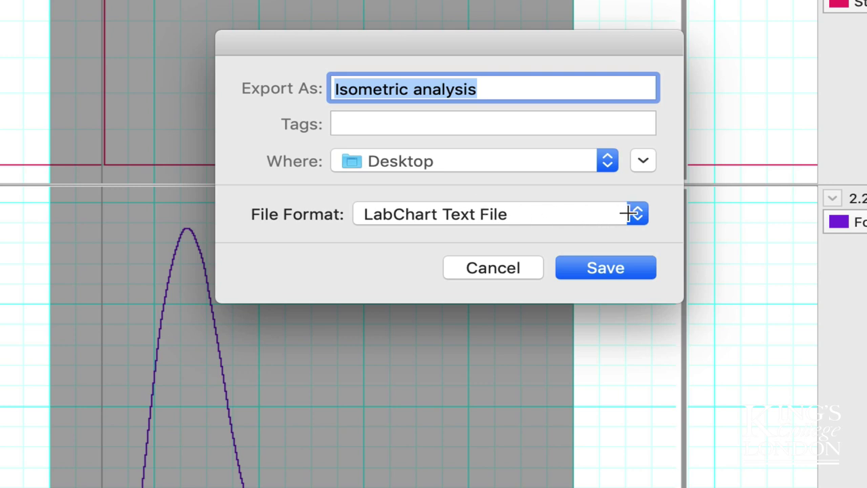
left_click(639, 215)
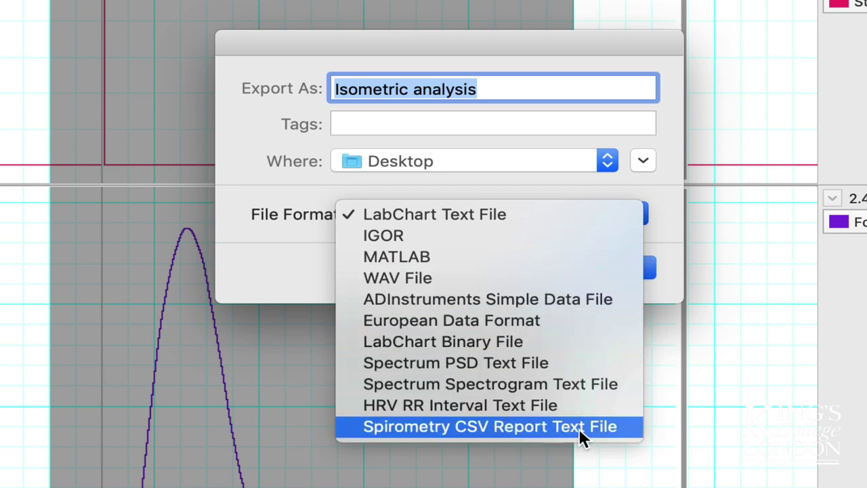
left_click(442, 216)
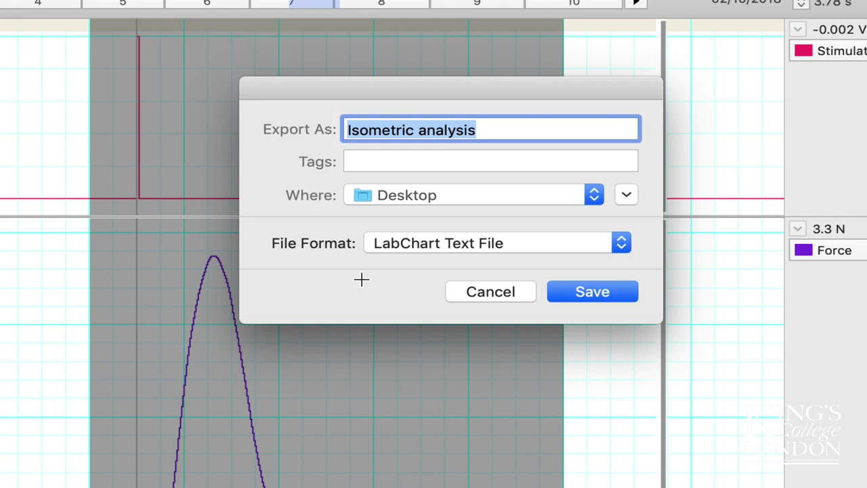
- Save the export as a text file, review the Channels list, and export only the current selection
left_click(623, 293)
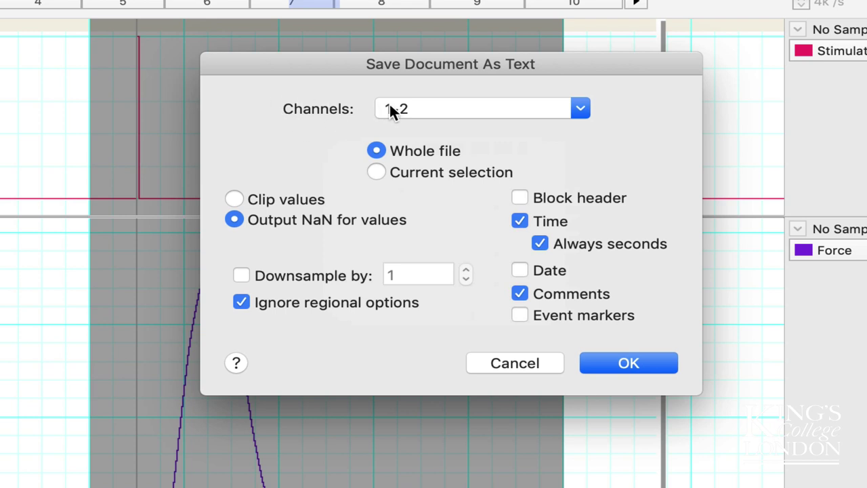
left_click(580, 110)
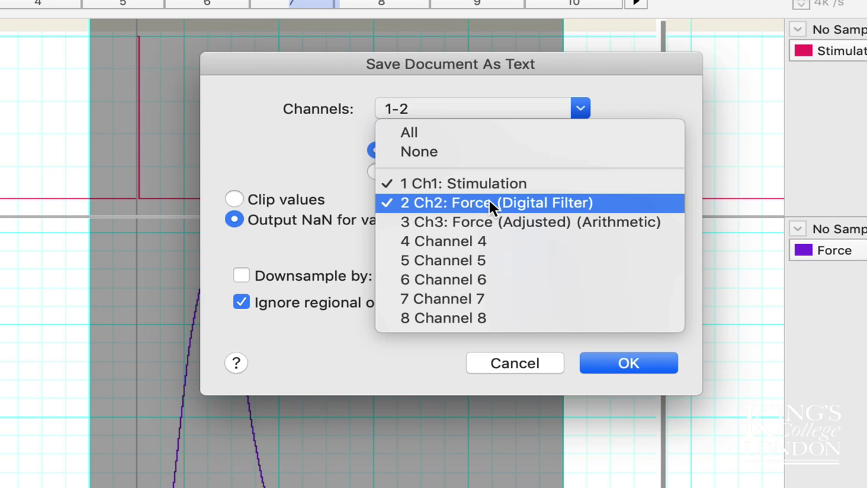
left_click(447, 182)
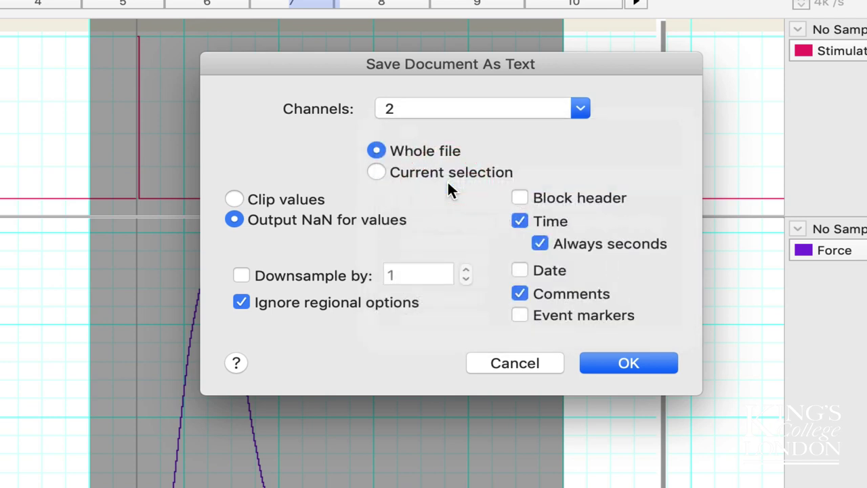
left_click(377, 152)
left_click(377, 172)
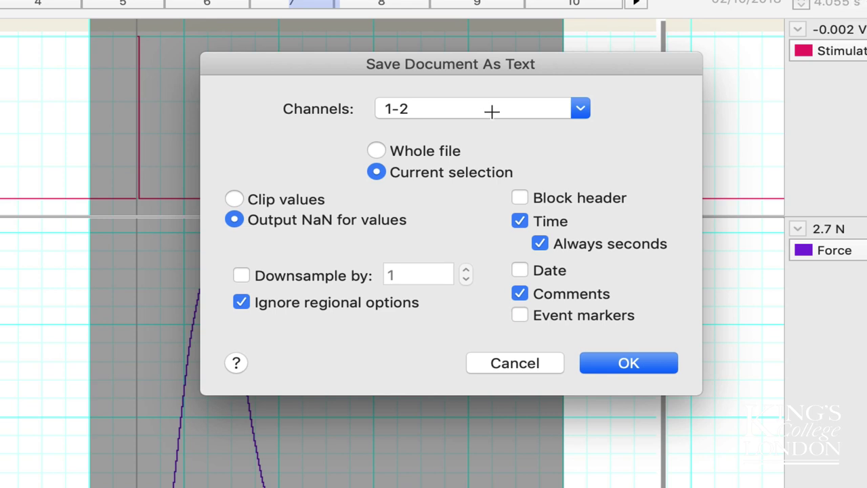
- Exclude channel 1 Stimulation so only Force is exported, and turn off Comments
left_click(581, 108)
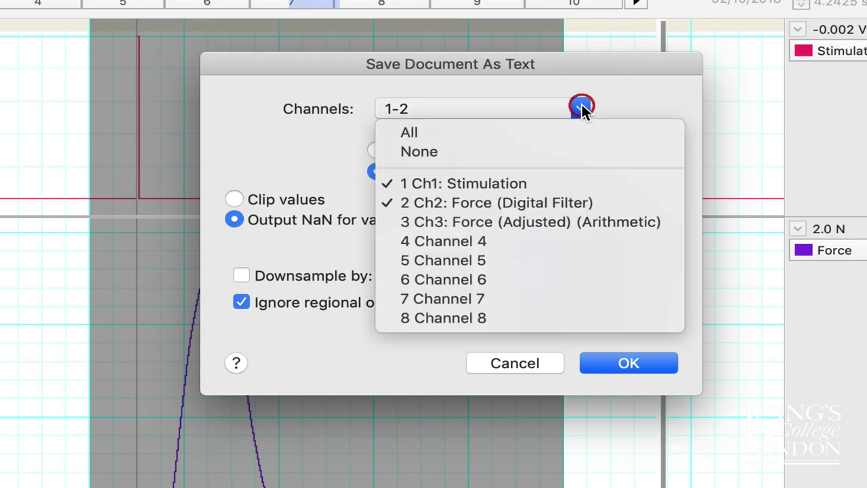
left_click(497, 182)
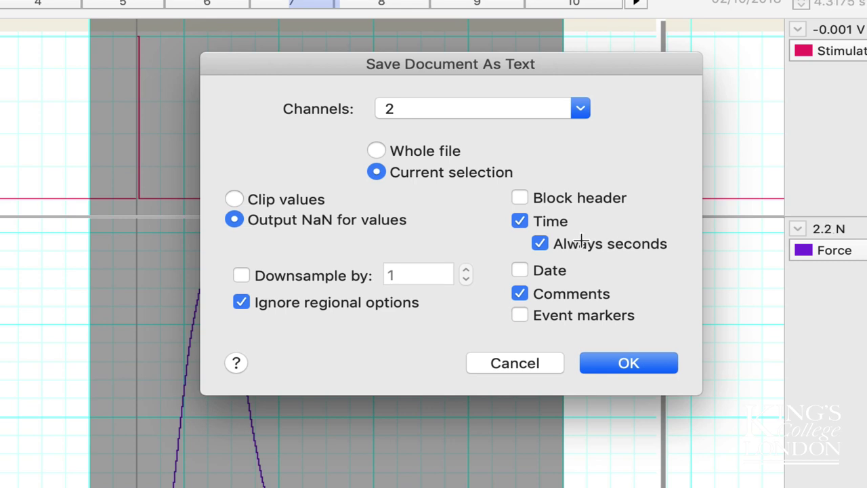
left_click(519, 292)
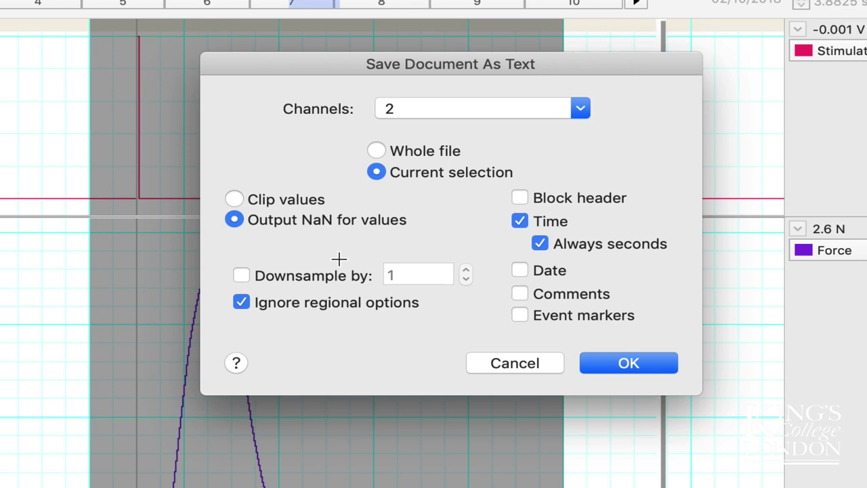
- Downsample the exported data by 40 and confirm, saving Isometric analysis.txt
left_click(241, 275)
left_click_drag(402, 274, 380, 274)
type("40")
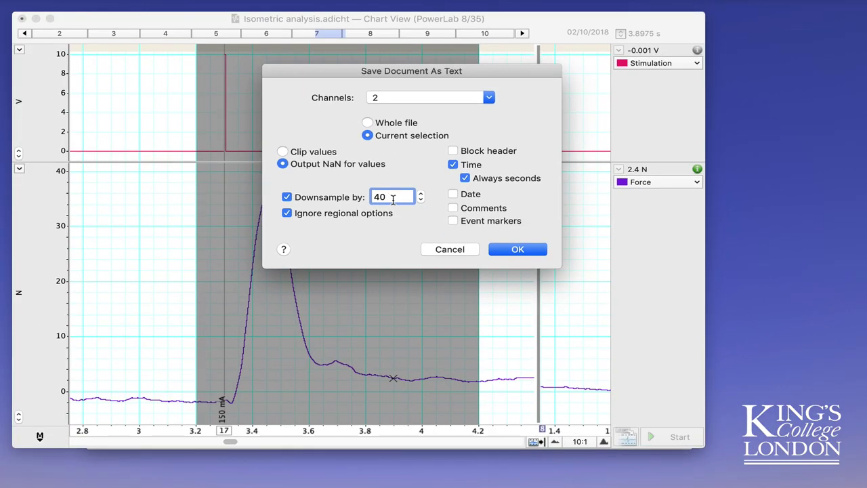
left_click(511, 248)
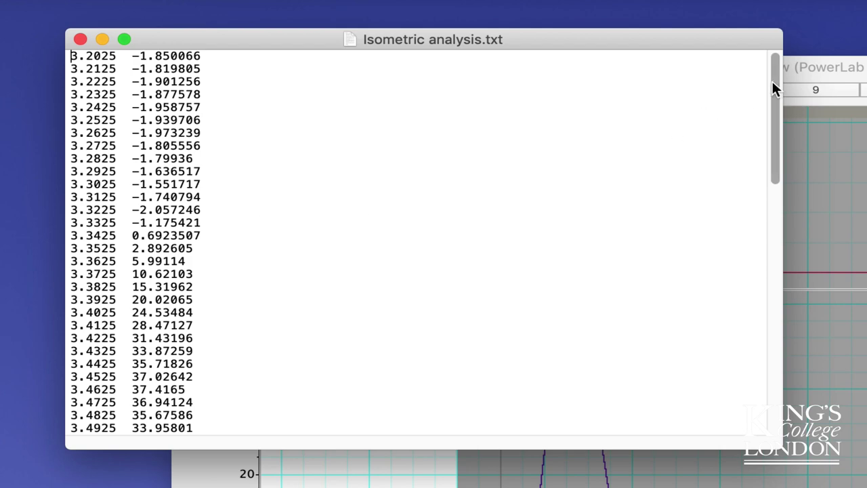
- Scroll through the time and force values in Isometric analysis.txt, then close the TextEdit window
left_click_drag(774, 83, 765, 344)
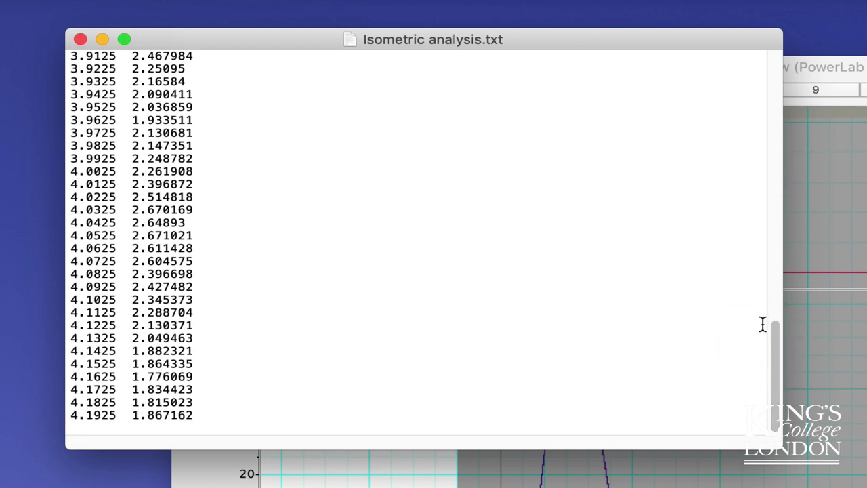
left_click(80, 38)
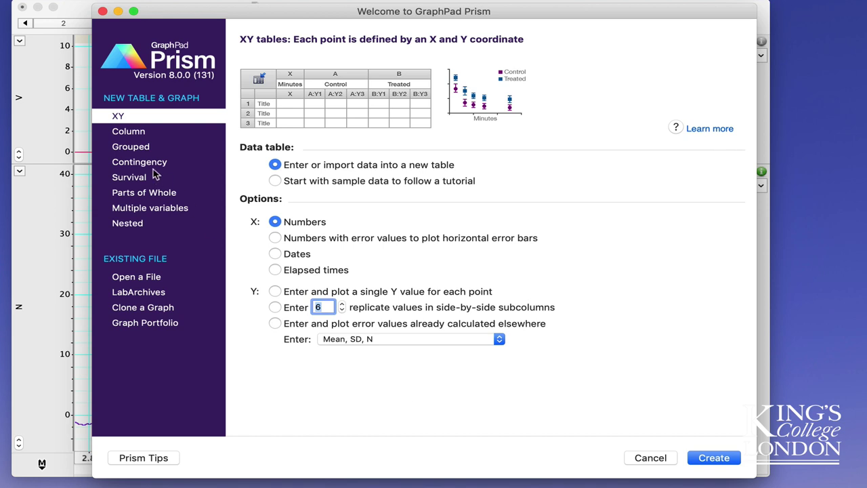
- Create a new XY table with numeric X values and a single Y value per point
left_click(119, 117)
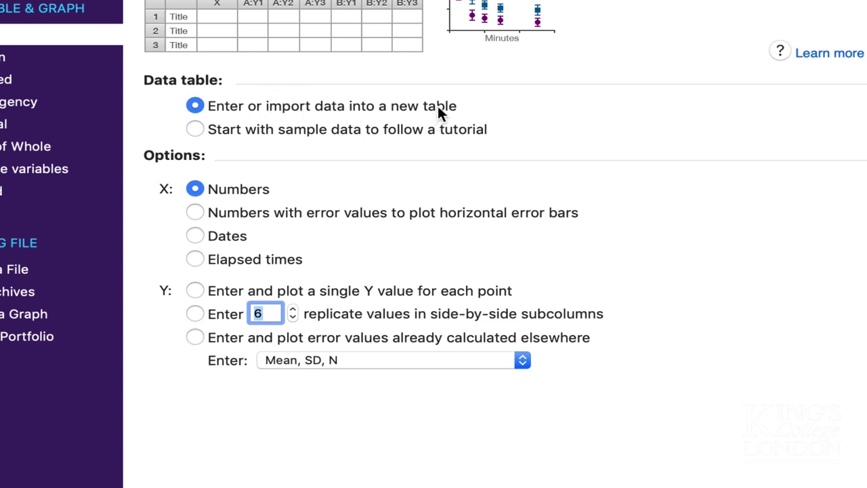
type("2")
left_click(196, 189)
left_click(194, 290)
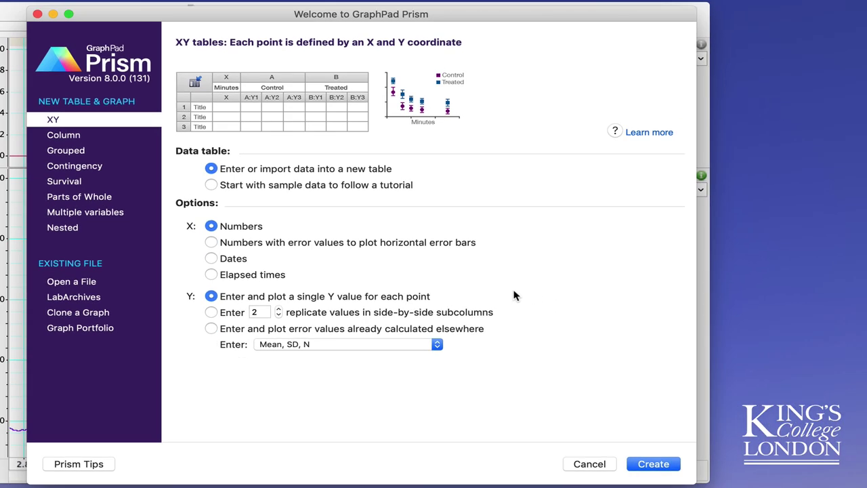
left_click(650, 464)
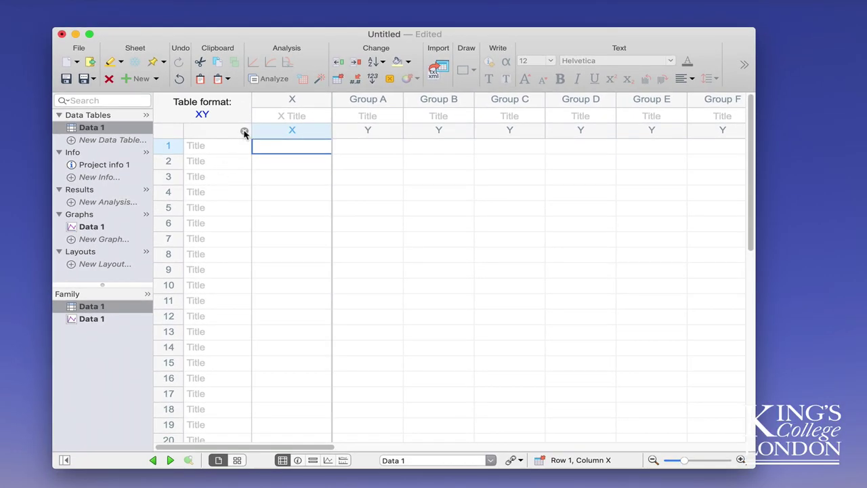
- Hide the row-title column and call up the context menu for row 1 of the X column
left_click(244, 131)
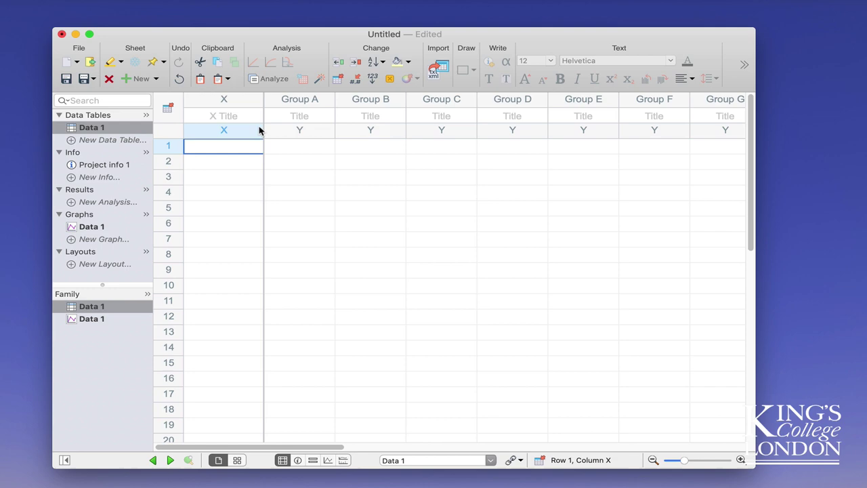
right_click(231, 149)
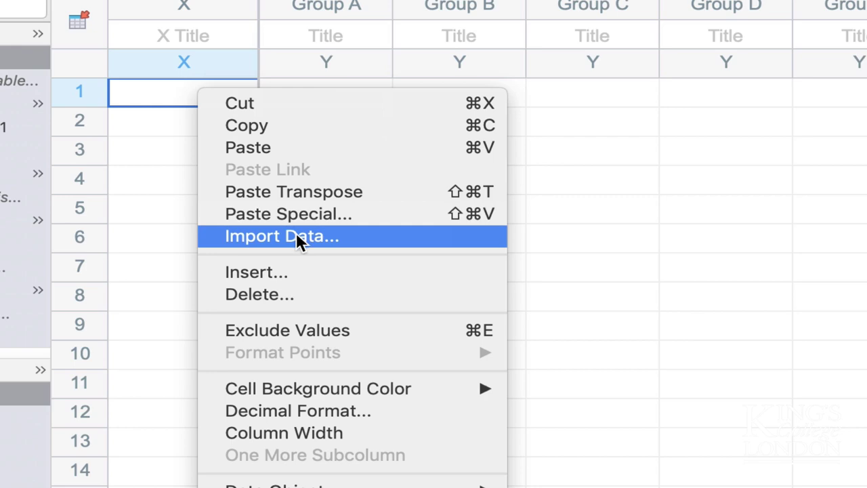
- Choose Import Data and pick Isometric analysis.txt from the Desktop
left_click(297, 235)
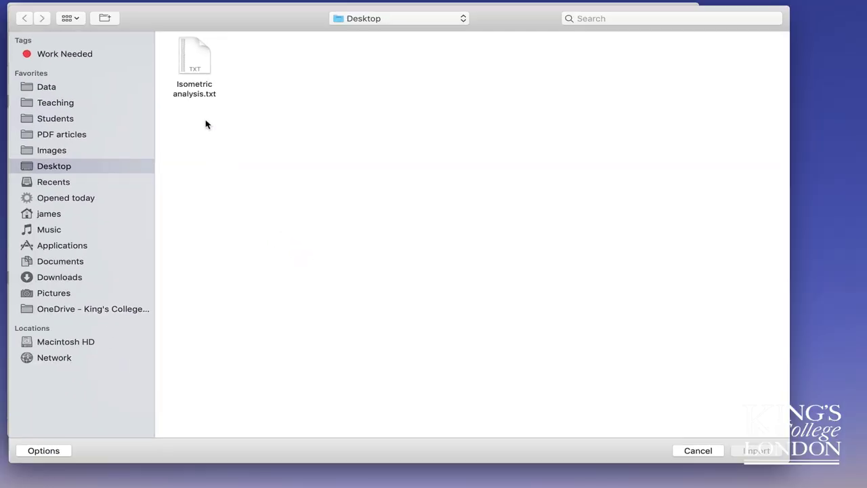
left_click(190, 61)
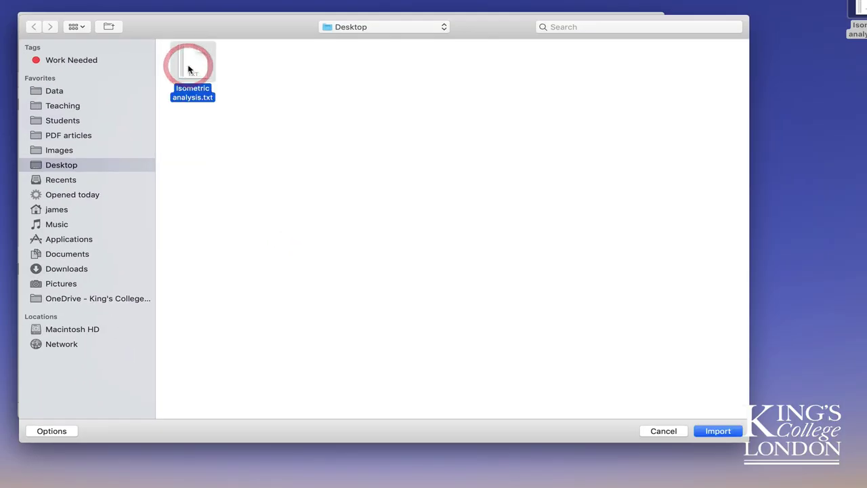
left_click(711, 432)
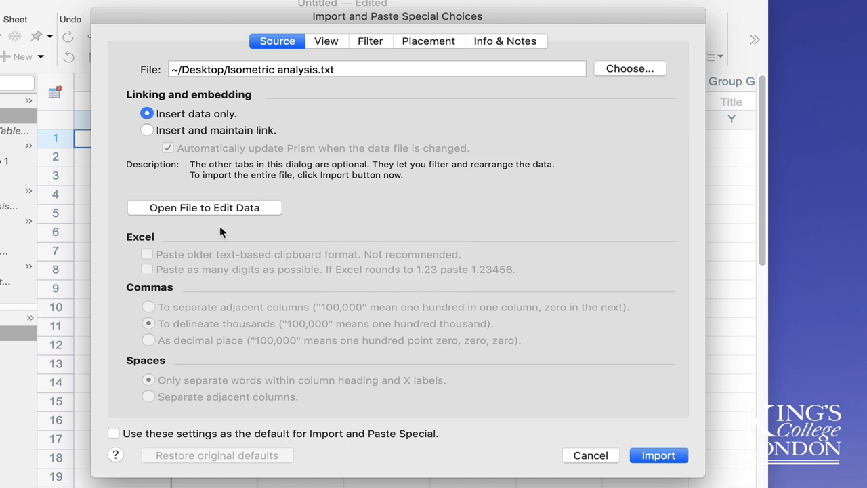
- Compare the View tab's two-column data preview with the Filter tab's row and column ranges
left_click(326, 41)
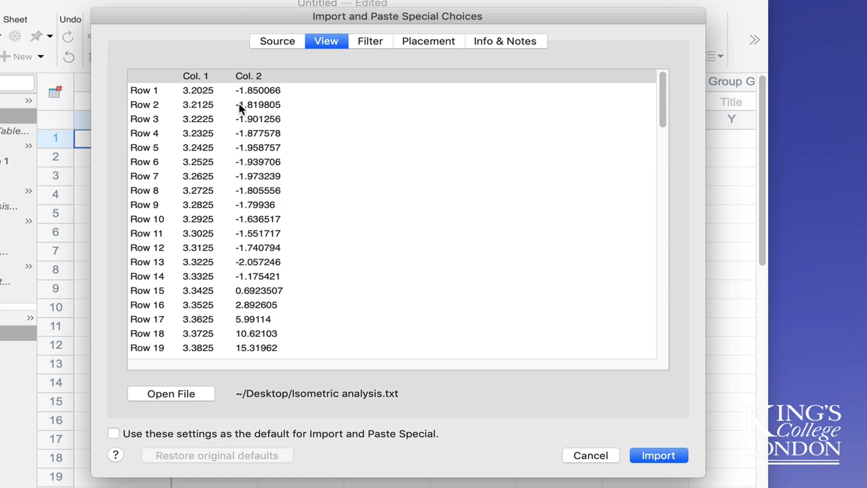
left_click(363, 41)
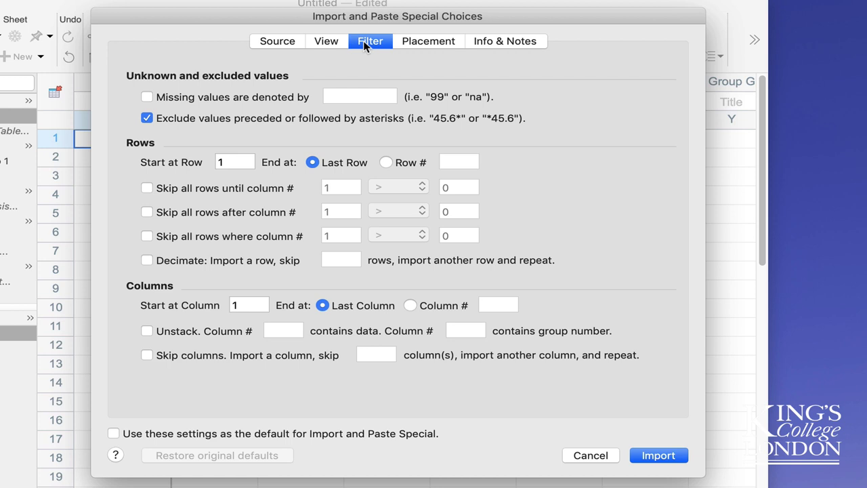
left_click(326, 41)
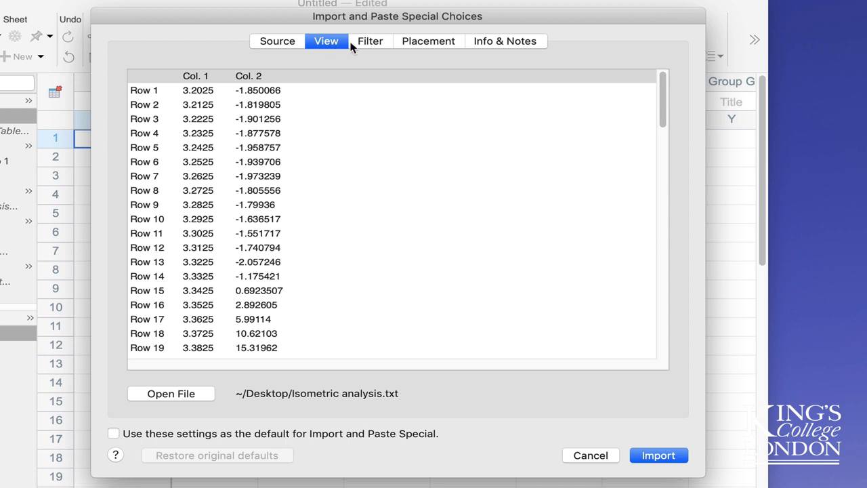
left_click(362, 42)
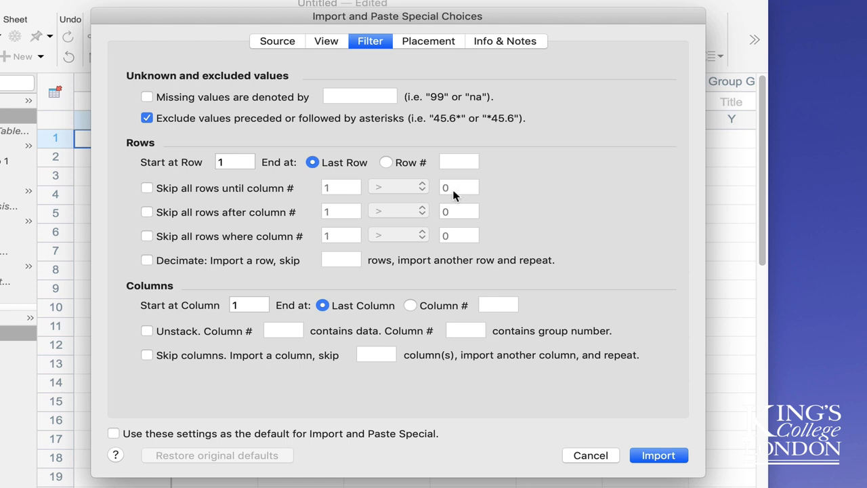
- Check the Placement, Info & Notes and Source tabs, then import times into X and force into Group A
left_click(431, 42)
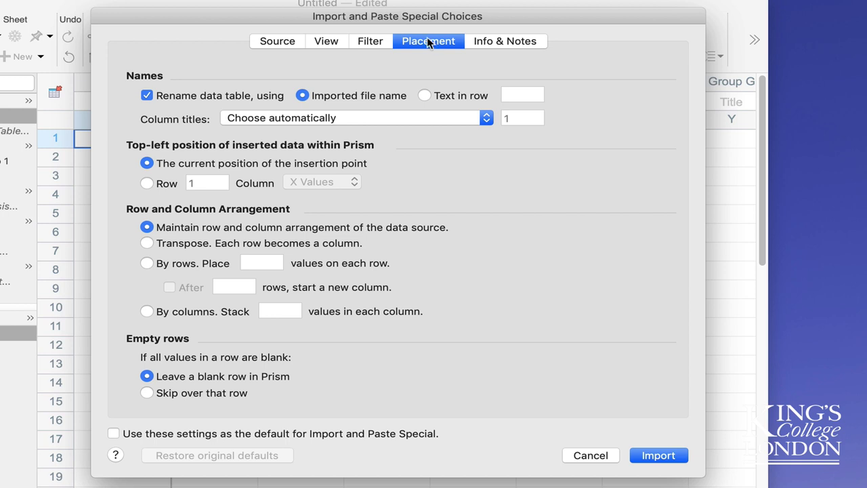
left_click(494, 43)
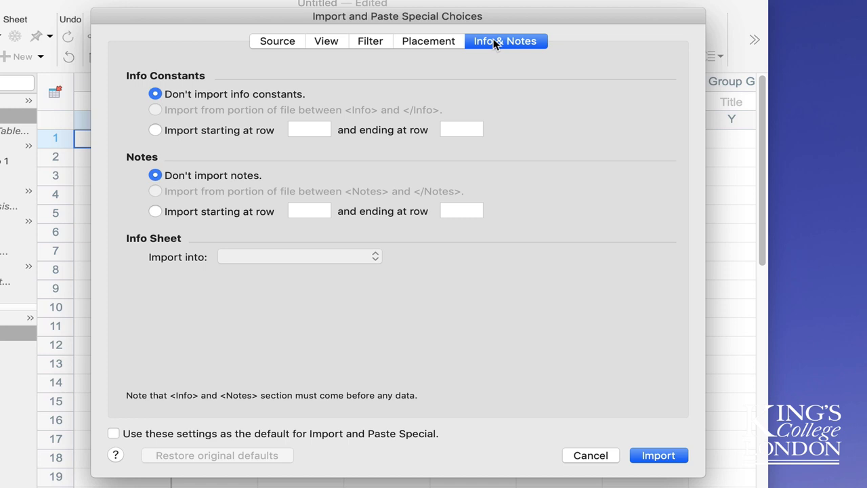
left_click(280, 41)
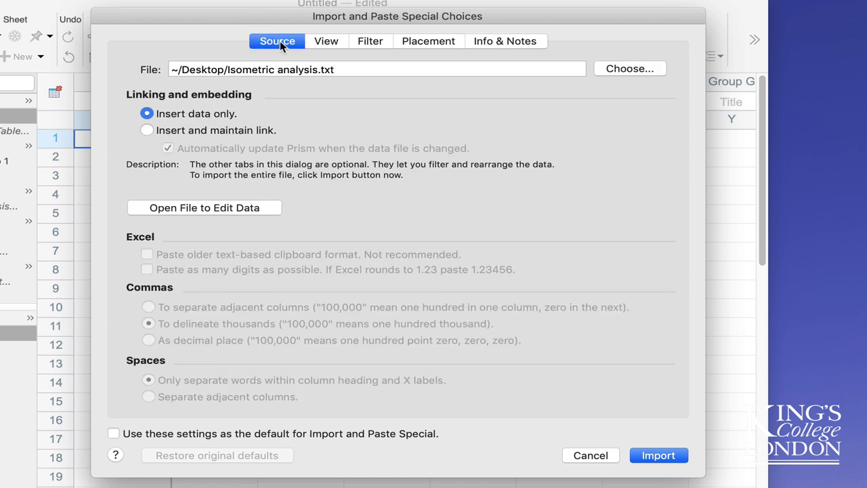
left_click(656, 456)
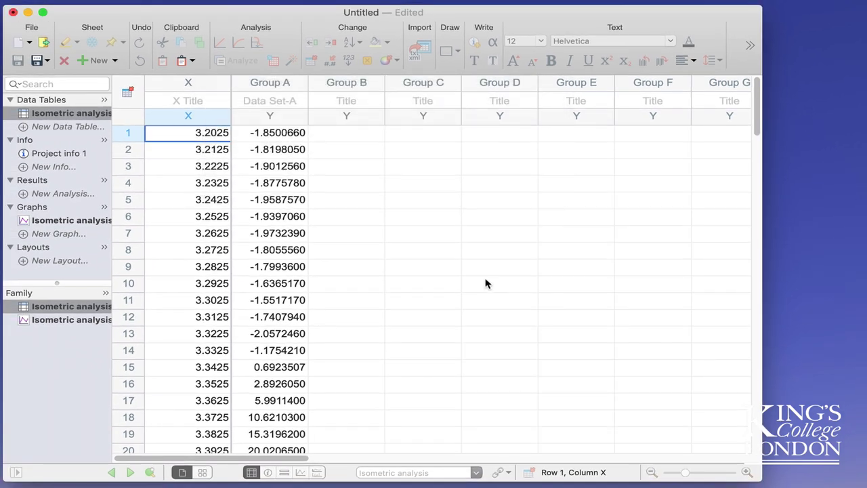
- Change the Isometric analysis graph to the 'Connecting line only' XY type, with no points
left_click(85, 223)
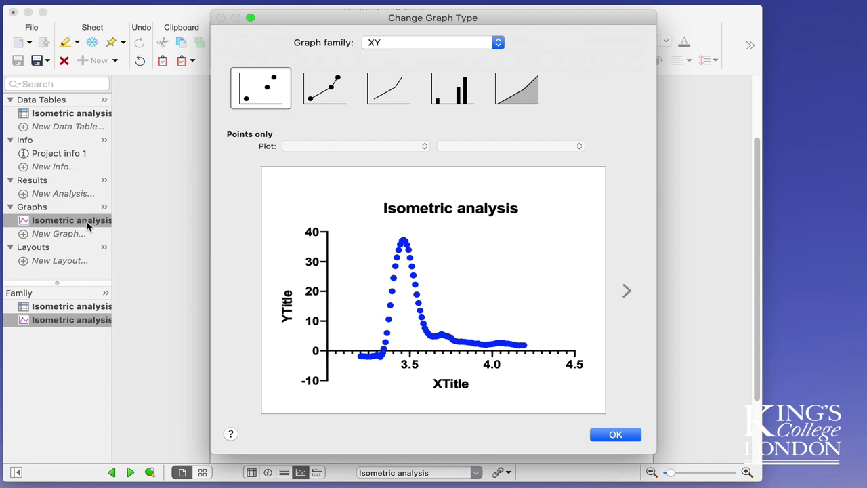
left_click(388, 97)
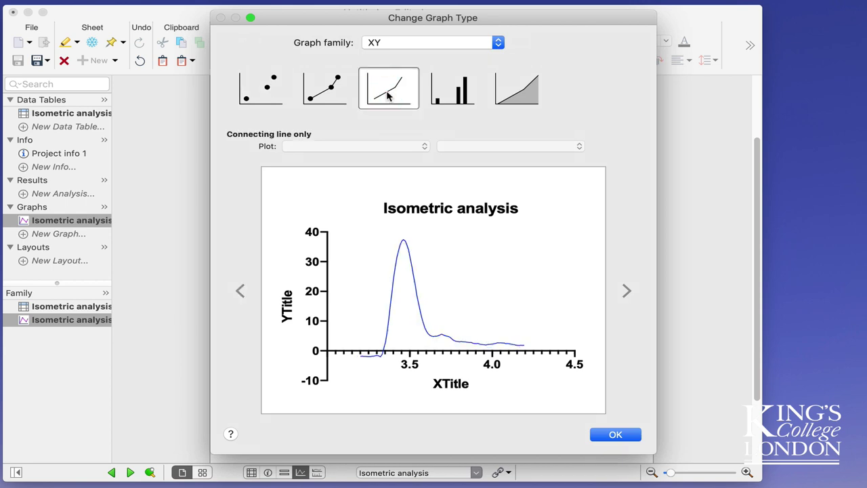
left_click(274, 90)
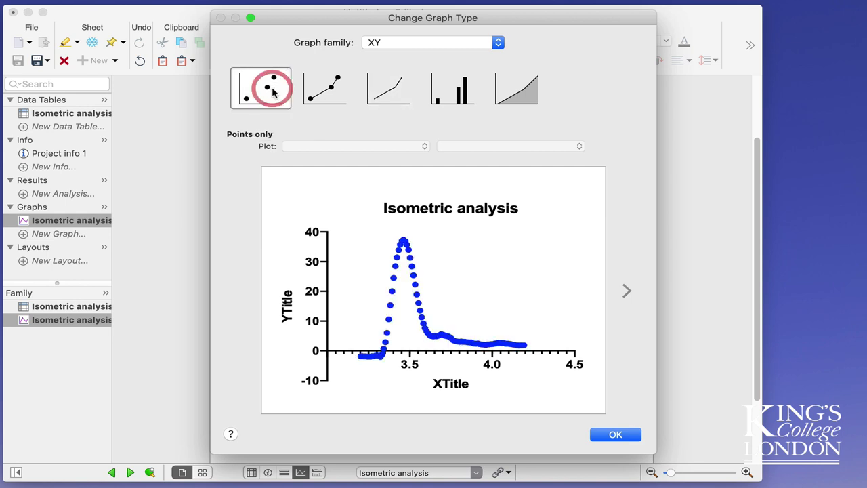
left_click(395, 93)
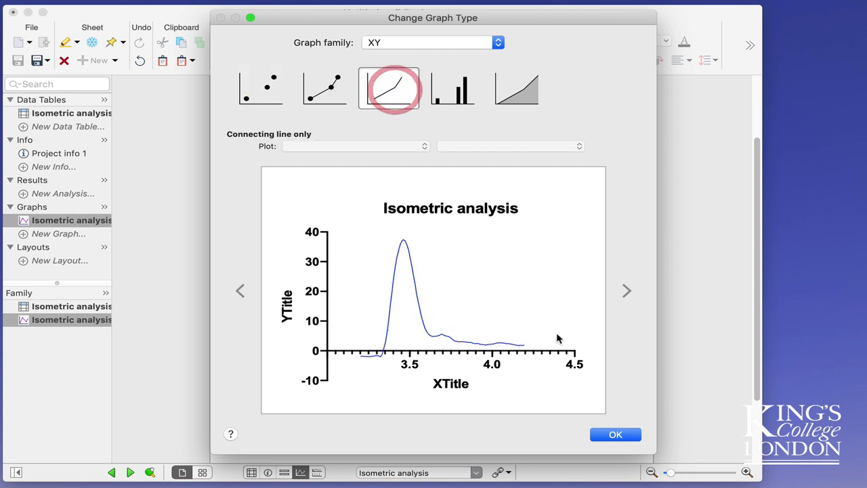
left_click(615, 436)
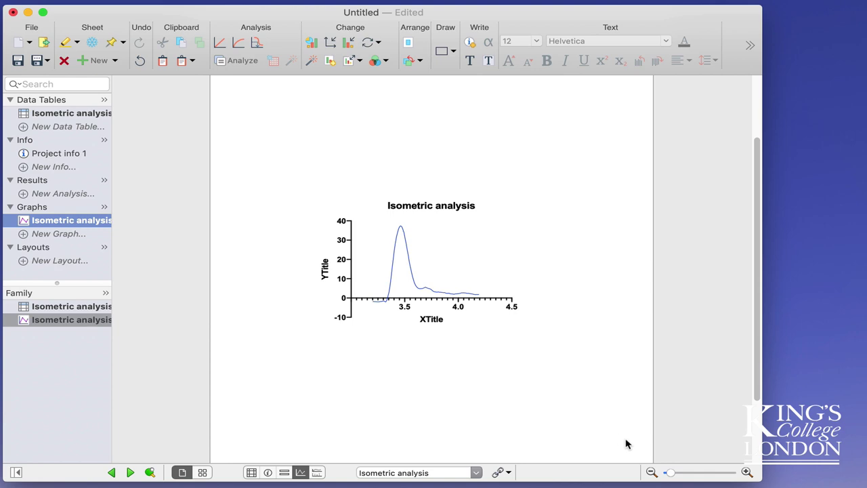